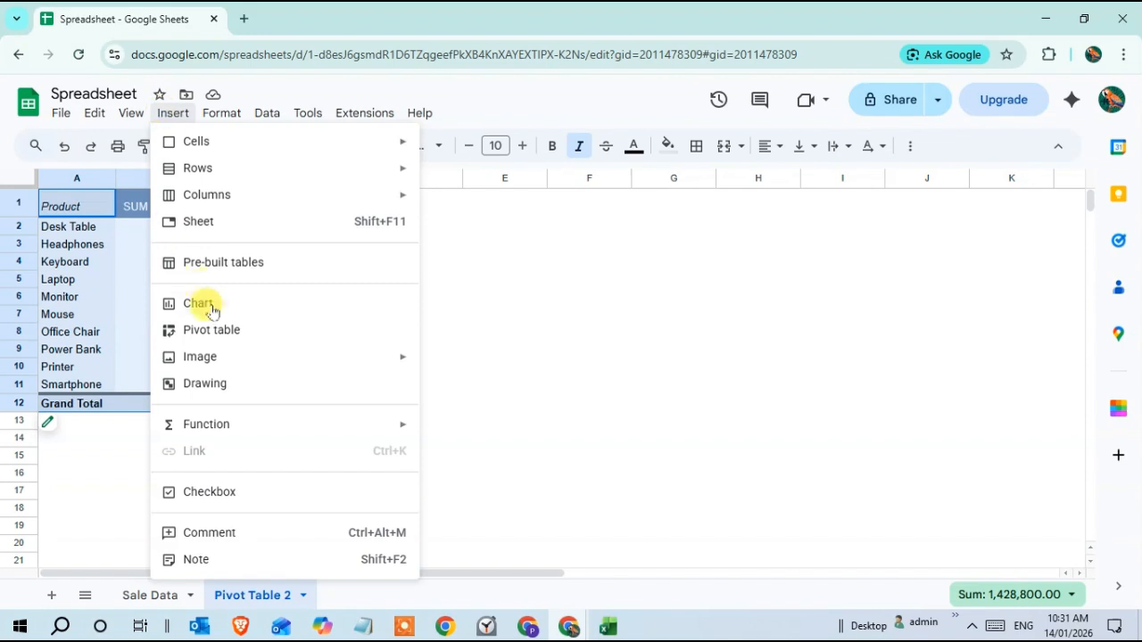
Step: Insert a chart from the pivot table data, shrink it and move it beside the table
left_click(211, 306)
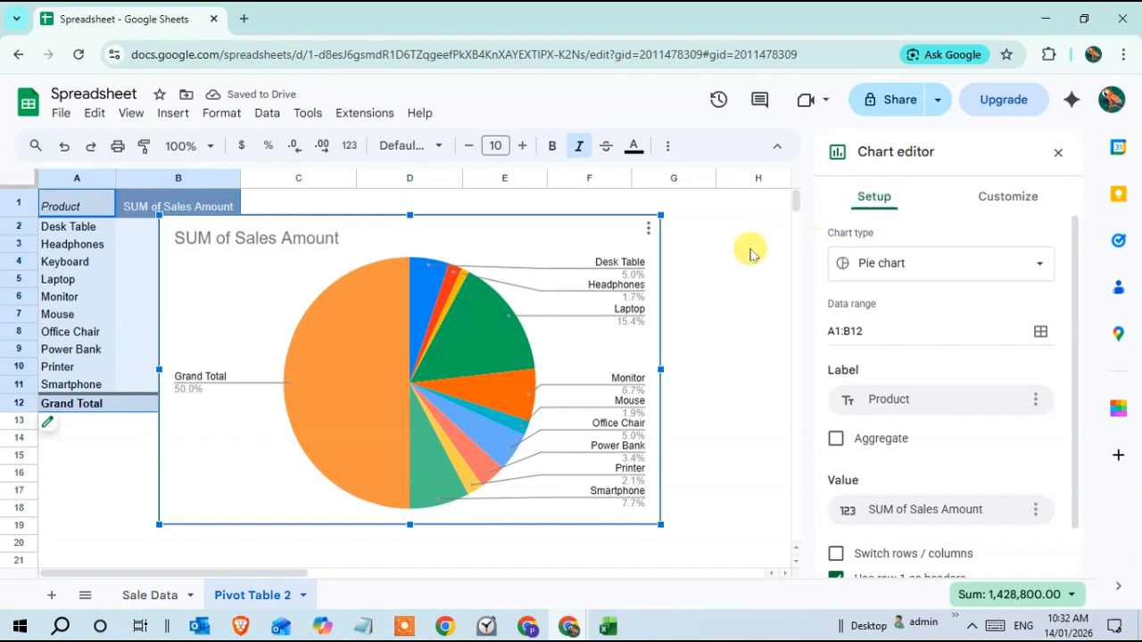
left_click_drag(661, 215, 563, 276)
left_click(531, 302)
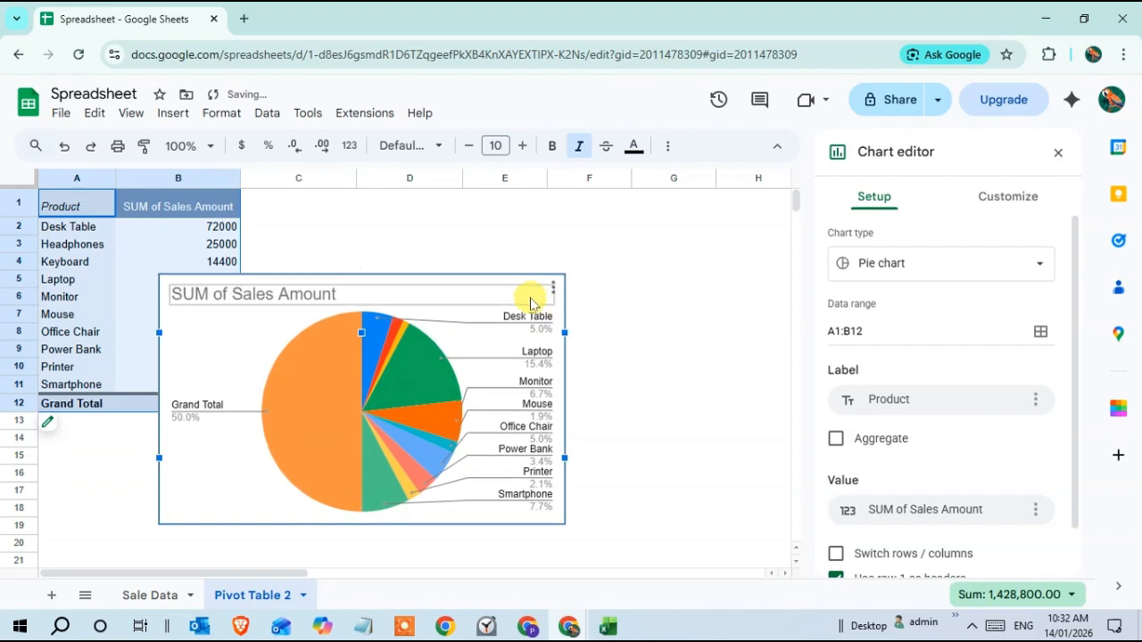
left_click_drag(200, 354, 336, 273)
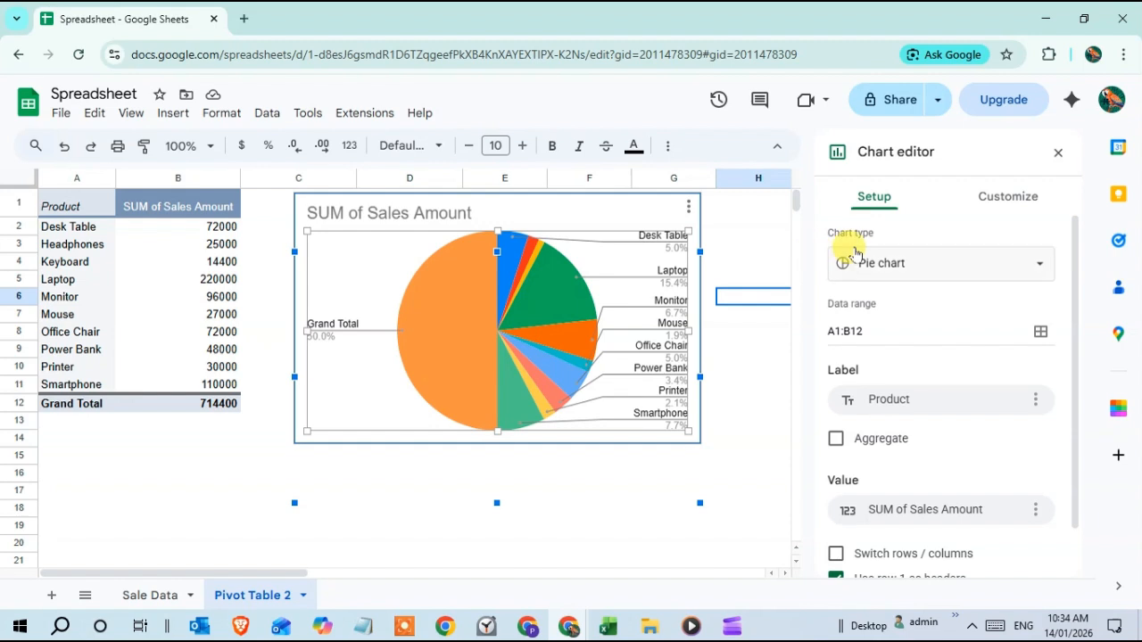
Step: Change the chart type to a stacked bar chart
left_click(1037, 263)
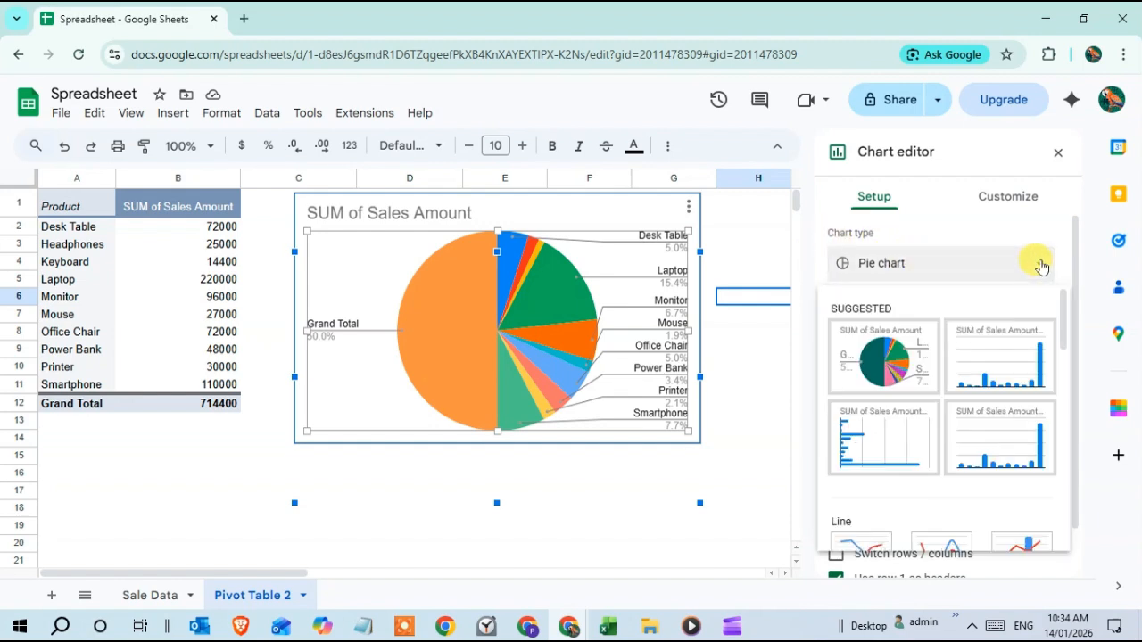
scroll(970, 403, "down", 4)
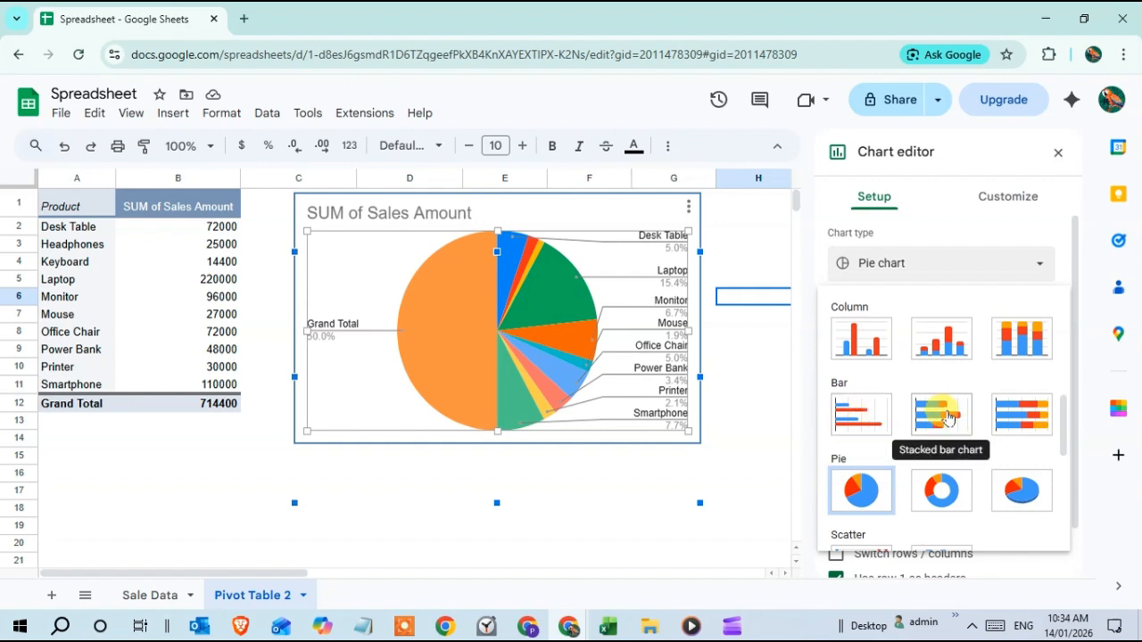
left_click(946, 410)
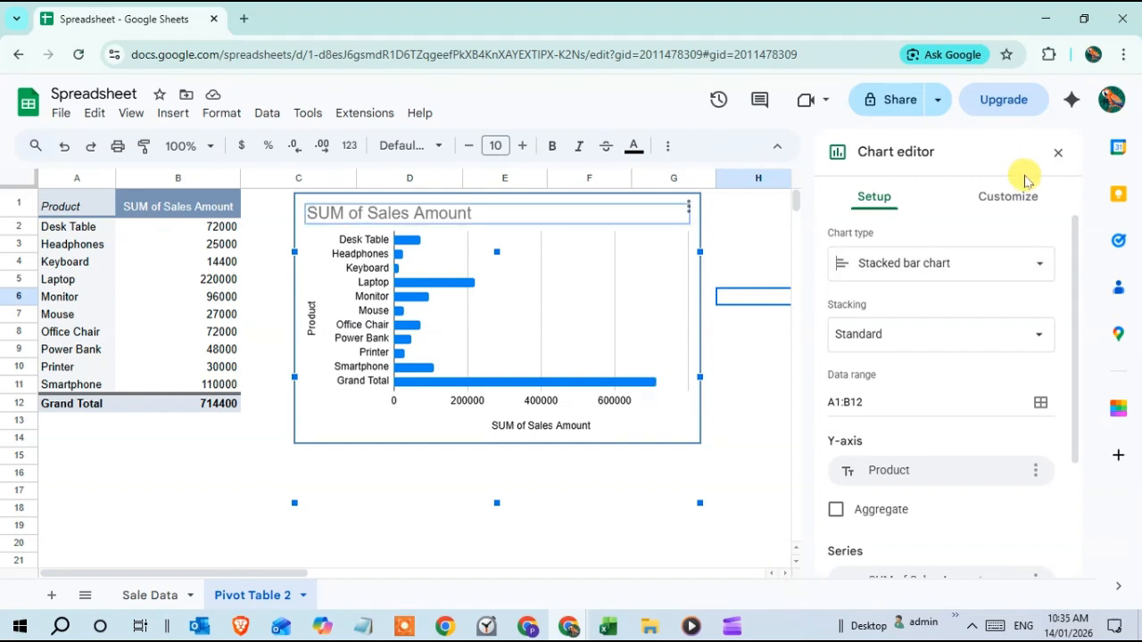
Step: Set the chart title text to Sales Amount
left_click(1013, 199)
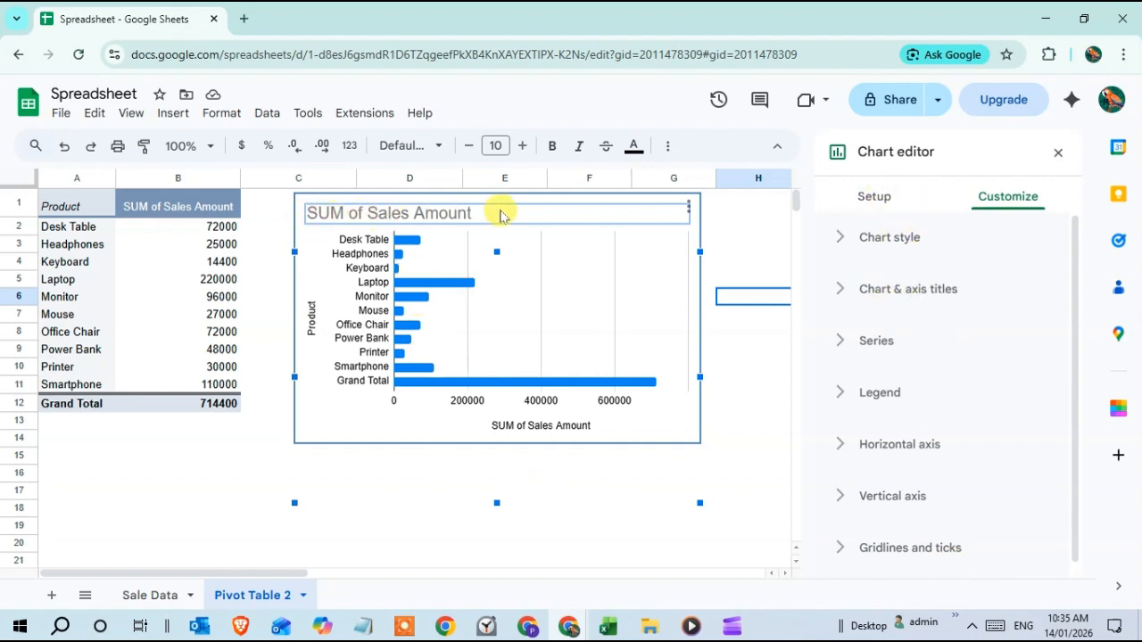
double_click(392, 219)
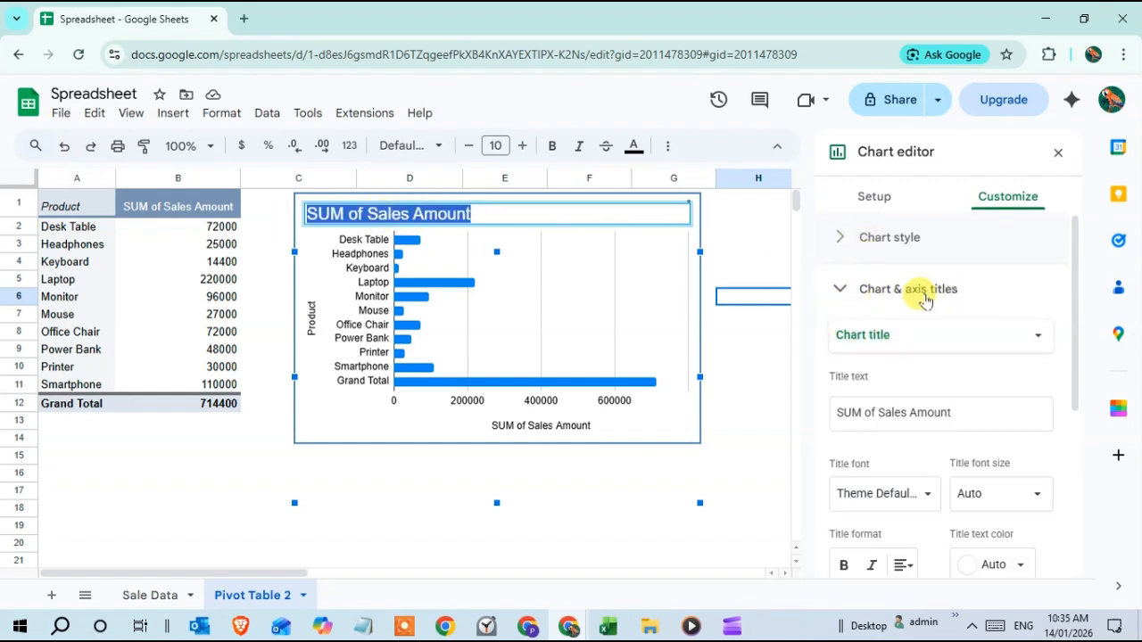
left_click(878, 413)
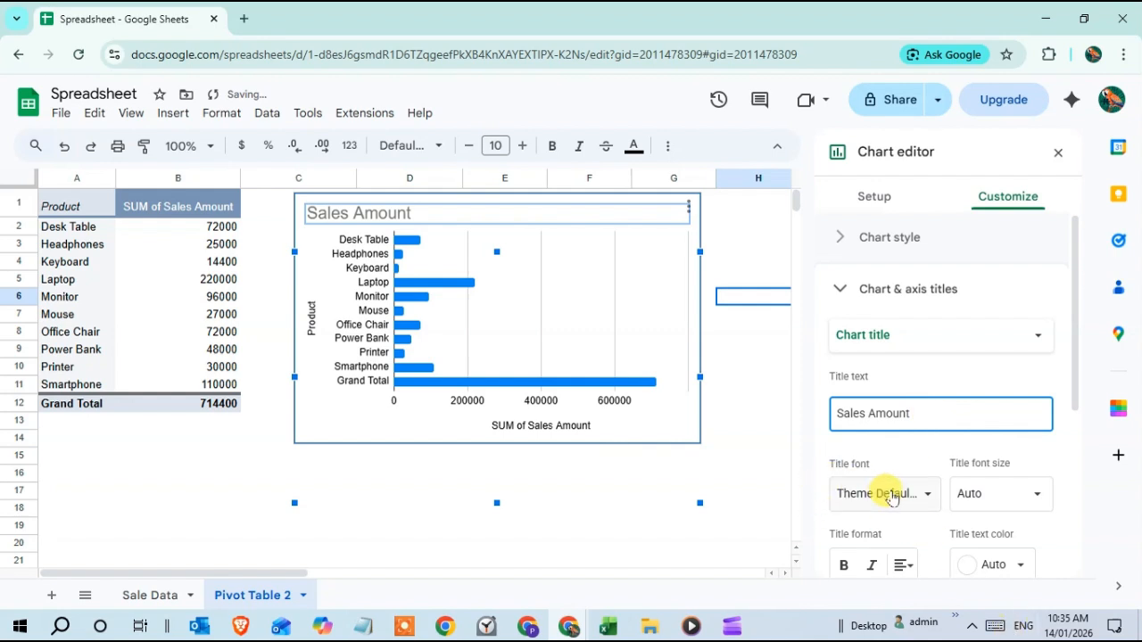
Step: Format the chart title with the Wide font, size 24 and red text colour
scroll(879, 473, "down", 2)
left_click(910, 412)
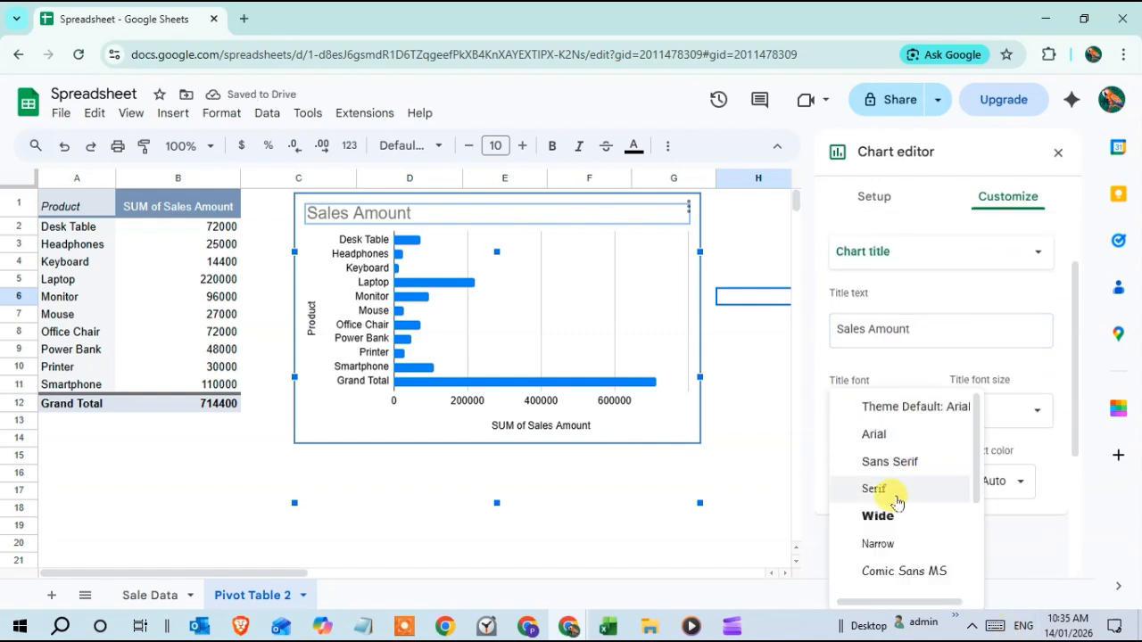
left_click(878, 515)
left_click(1028, 419)
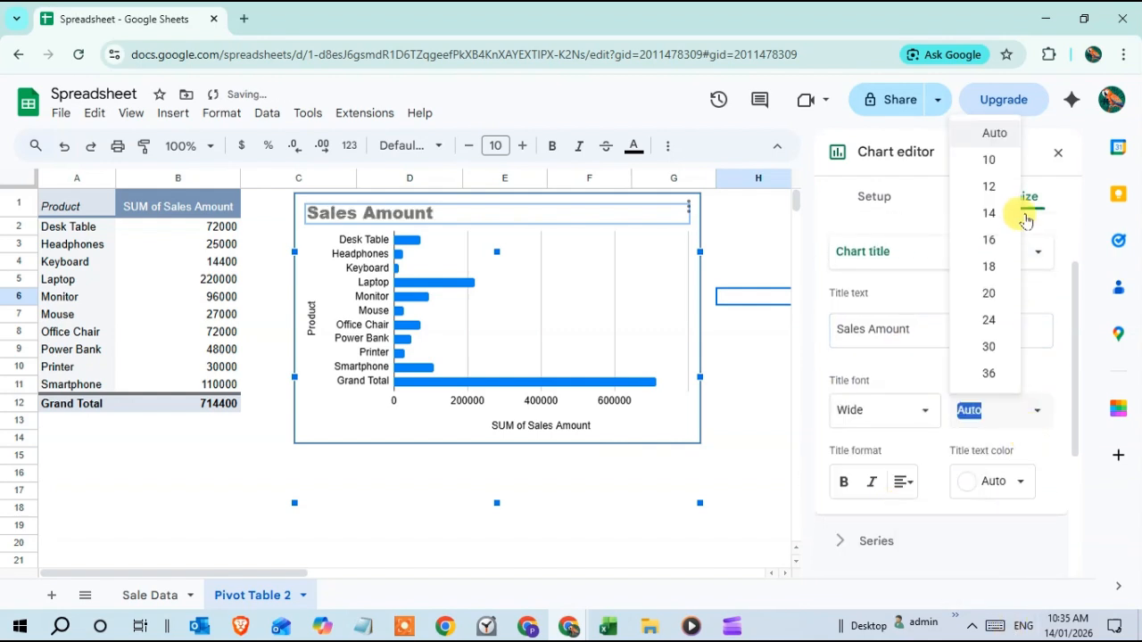
left_click(990, 321)
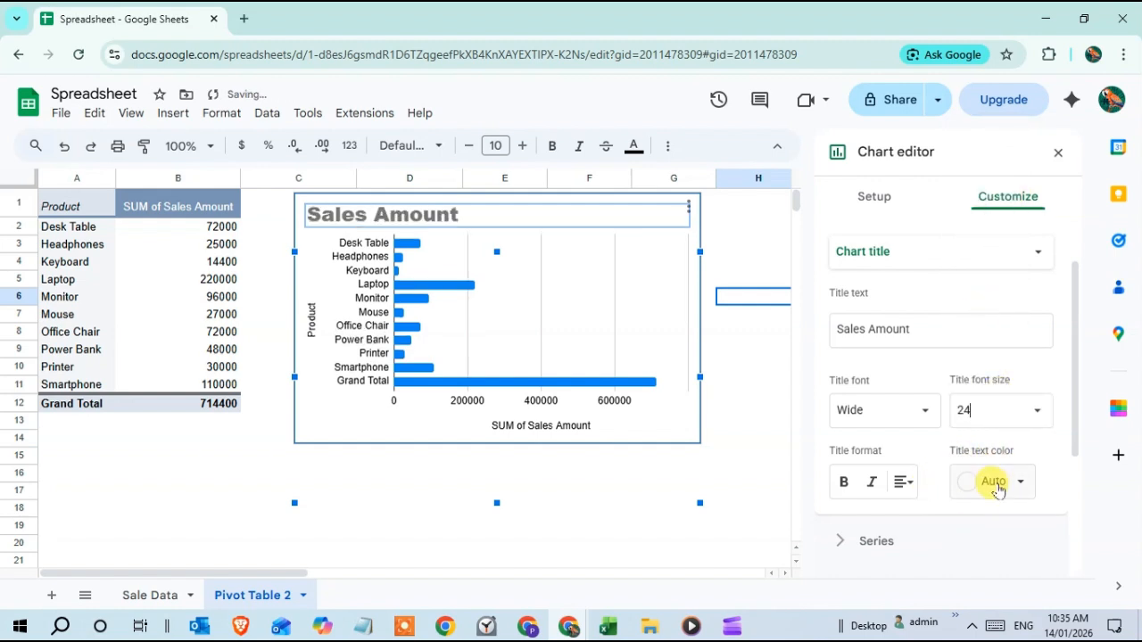
left_click(997, 490)
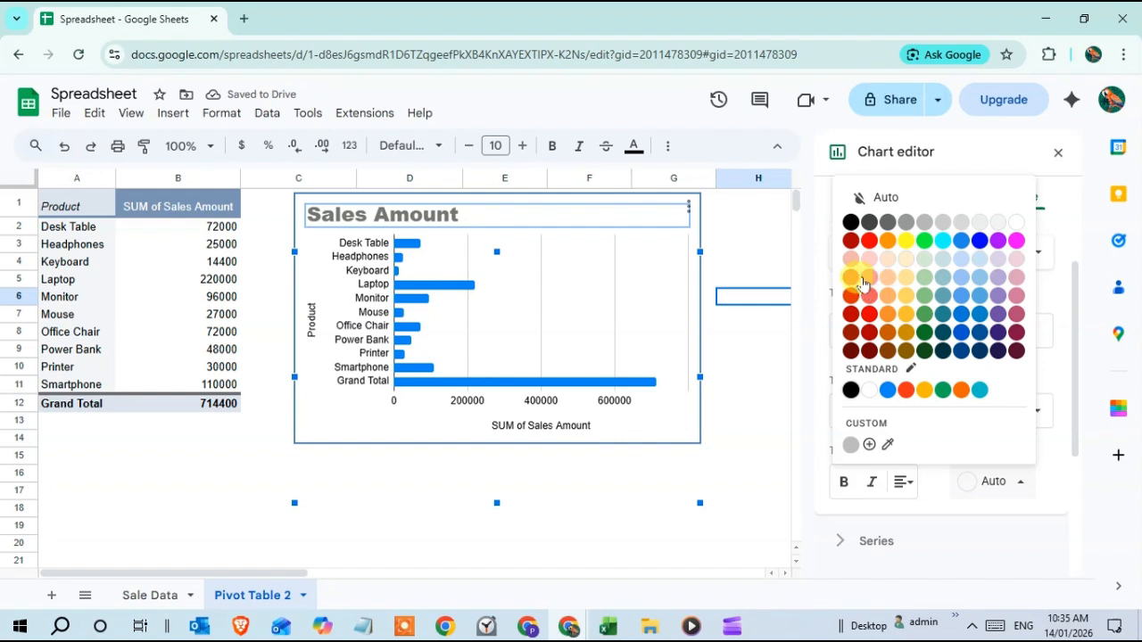
left_click(869, 240)
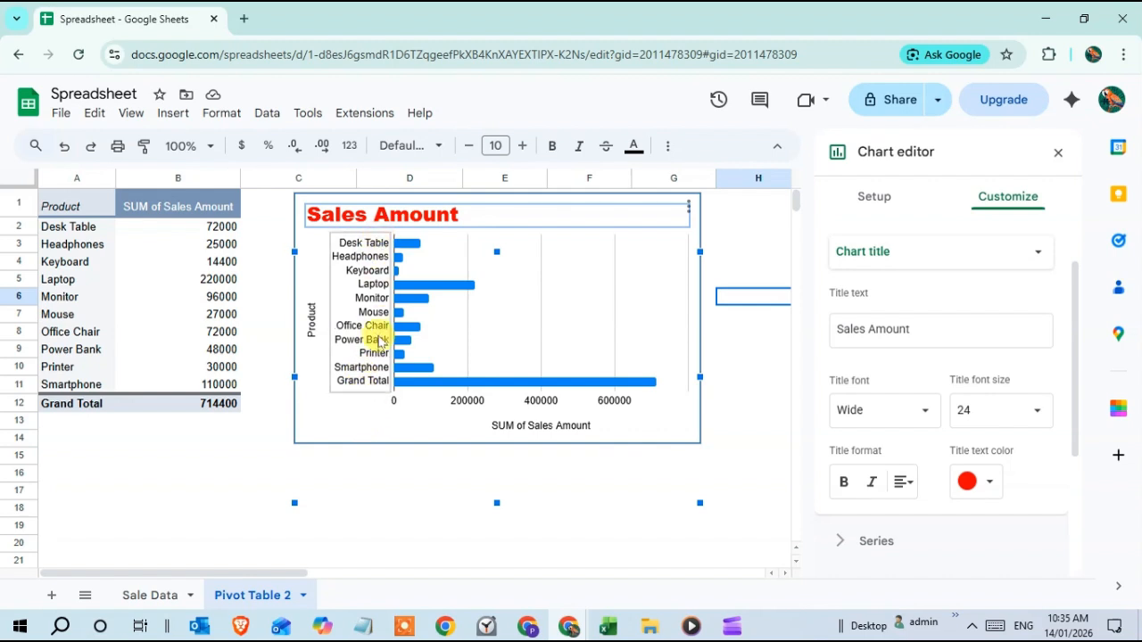
Step: Format the vertical axis labels with Comic Sans MS font, size 12 and a dark pink colour
left_click(364, 318)
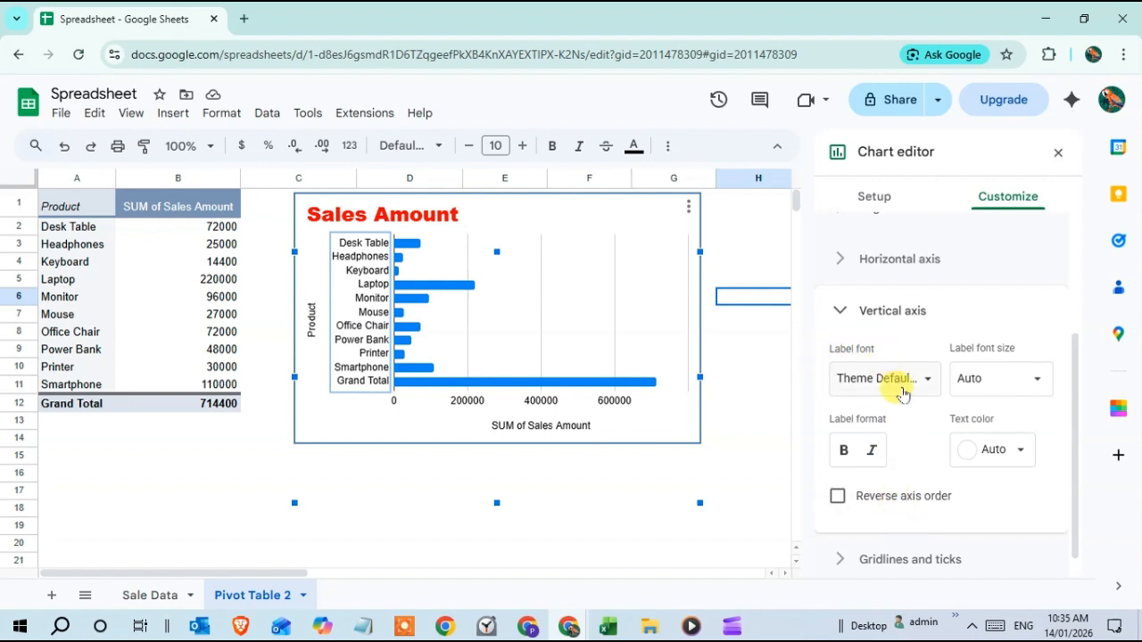
left_click(897, 382)
scroll(895, 503, "down", 3)
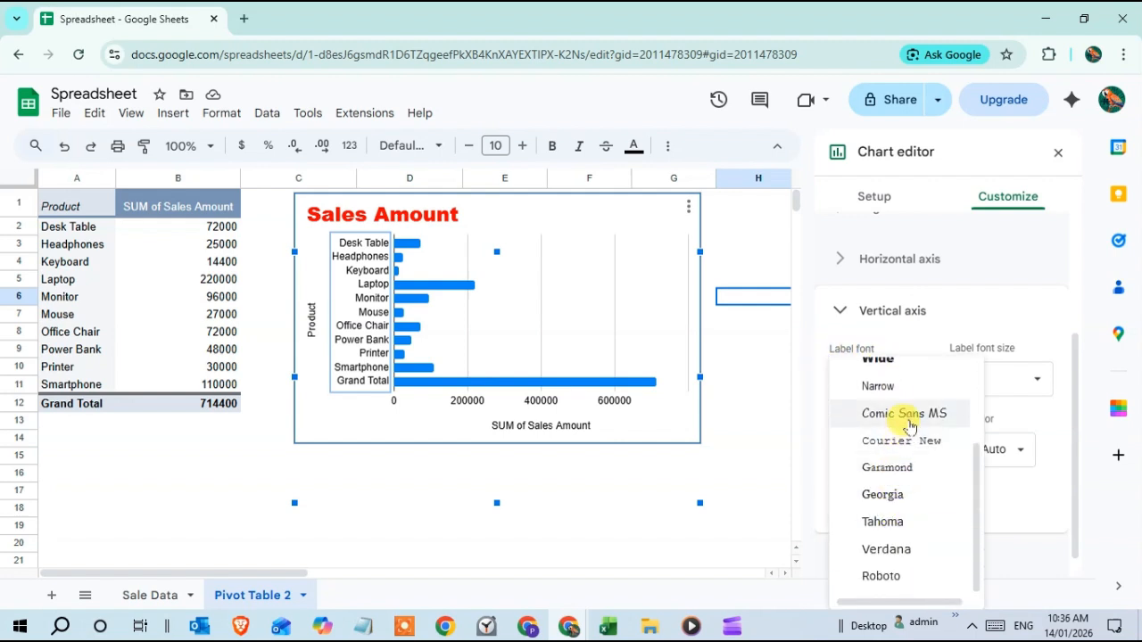
left_click(904, 413)
left_click(981, 379)
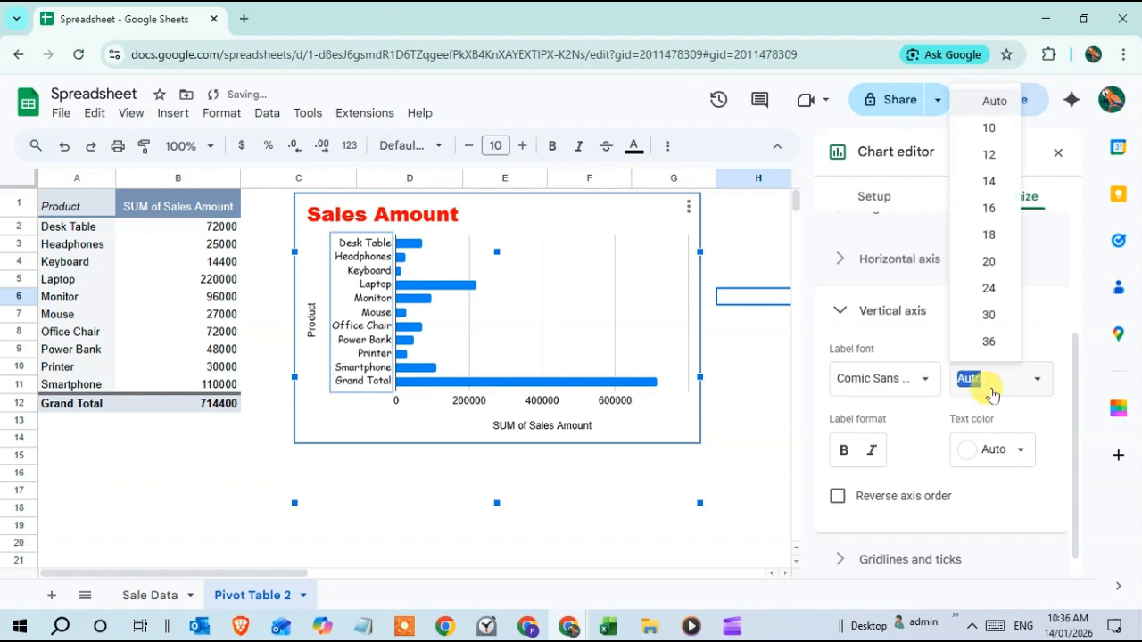
left_click(981, 155)
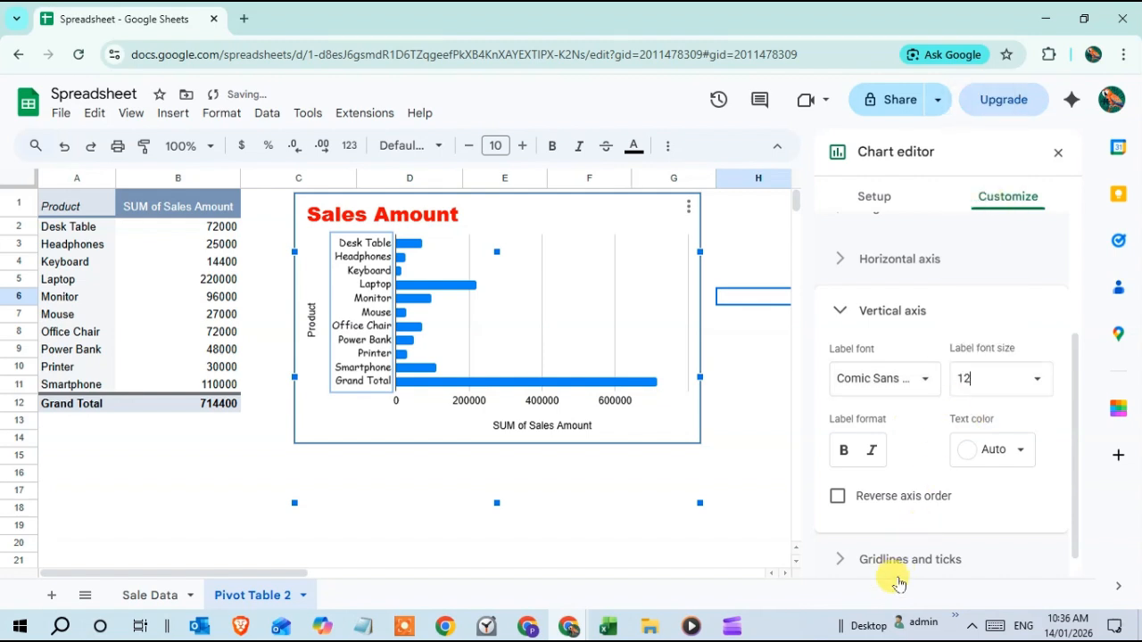
left_click(992, 450)
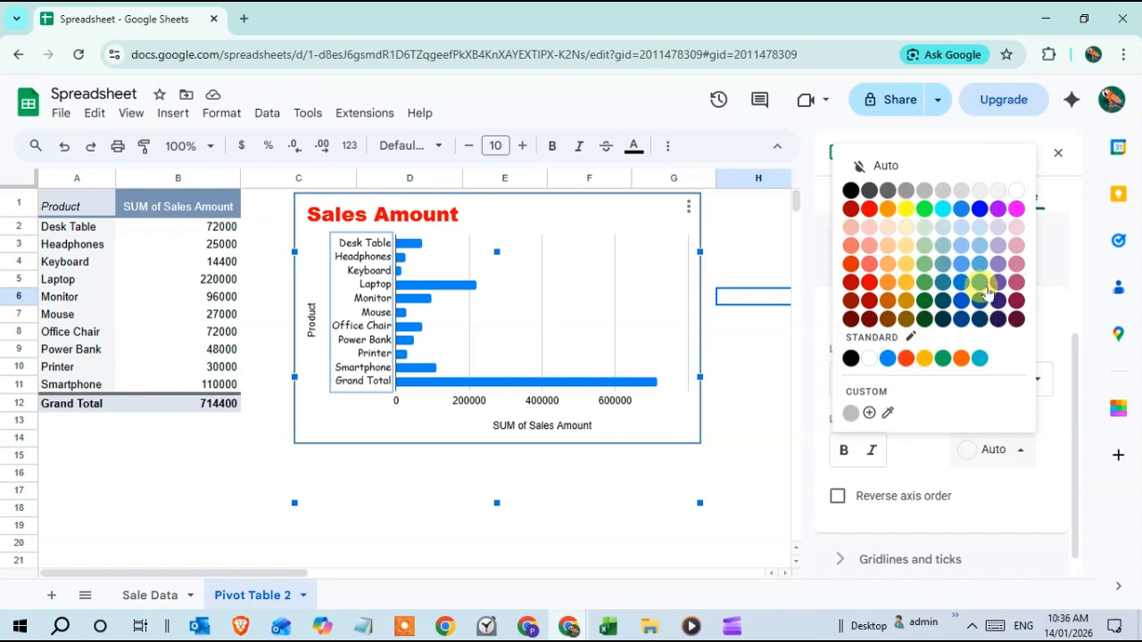
left_click(1016, 283)
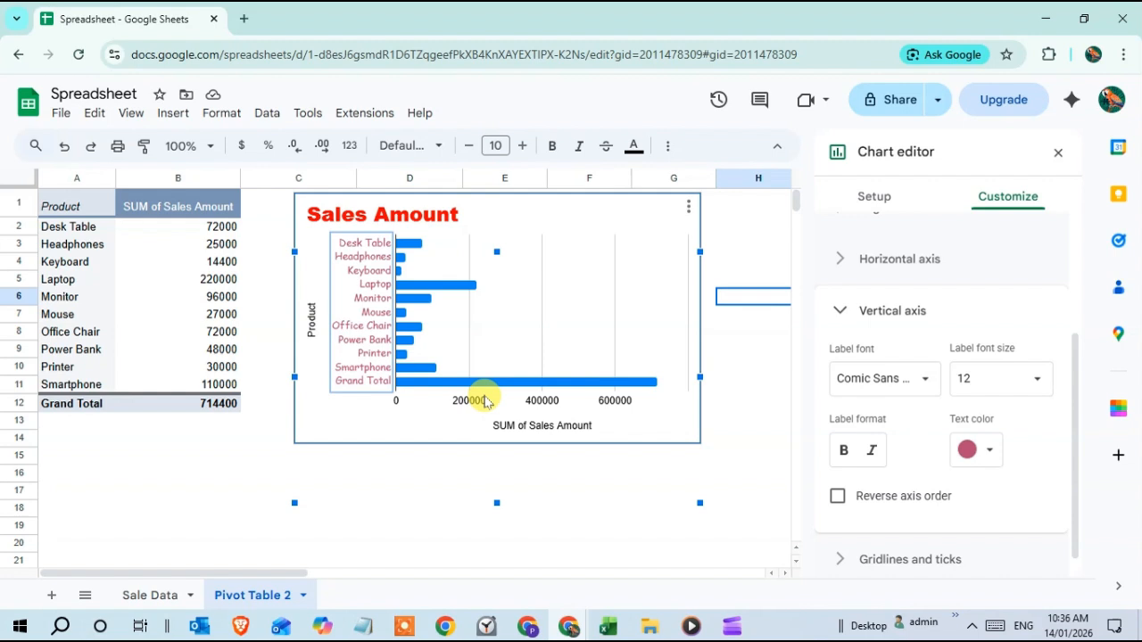
Step: Format the horizontal axis labels with the Narrow font, size 10 and a dark green colour
left_click(471, 401)
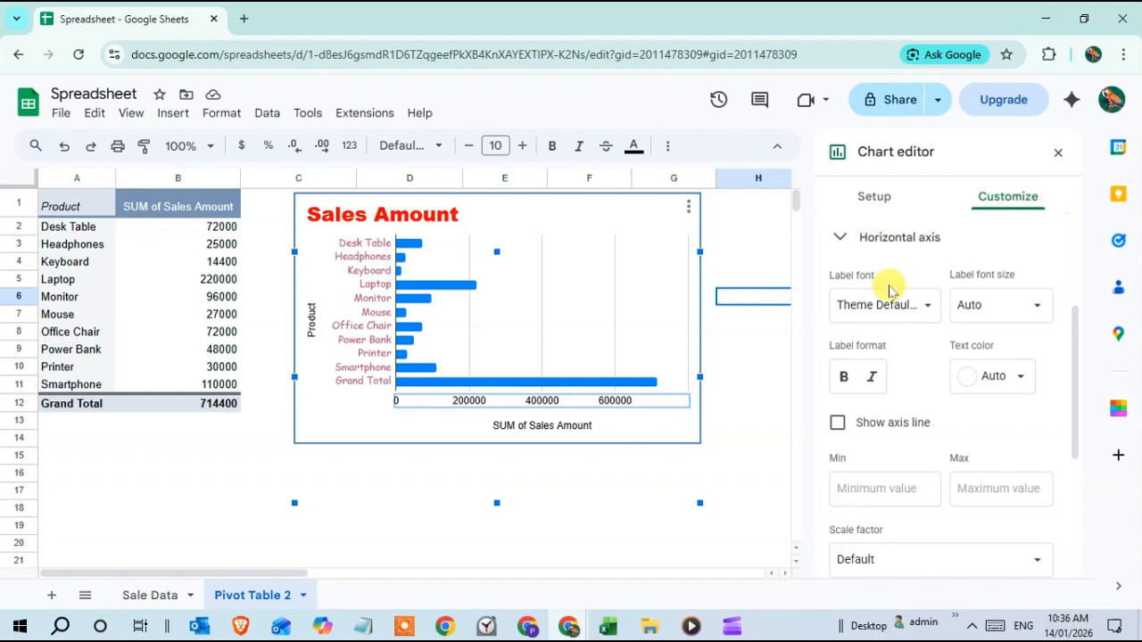
left_click(927, 307)
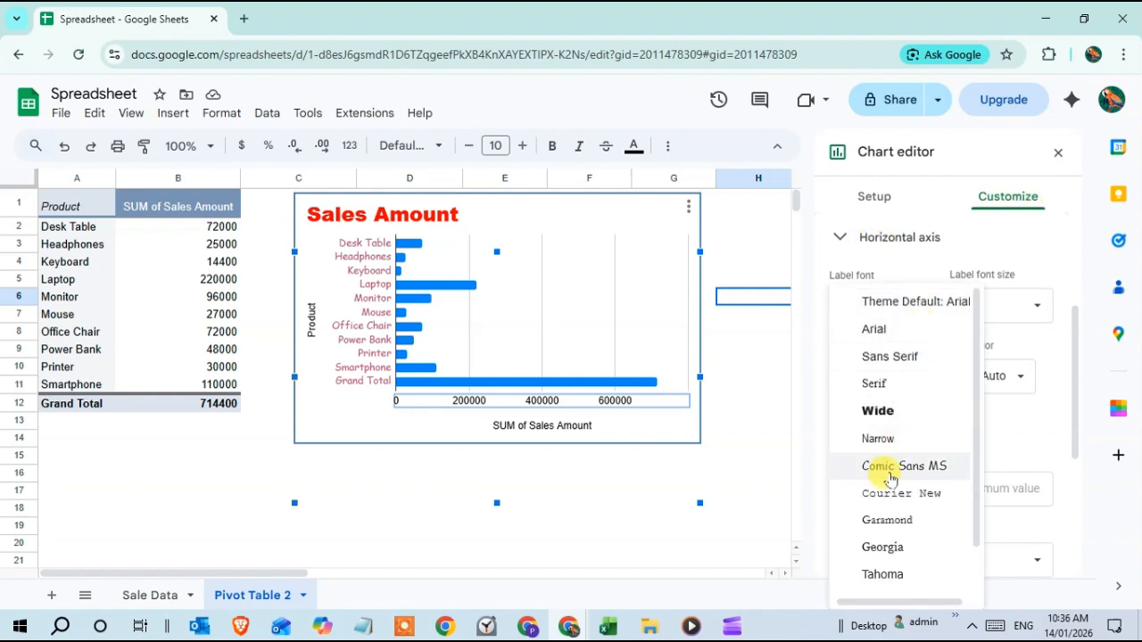
left_click(881, 438)
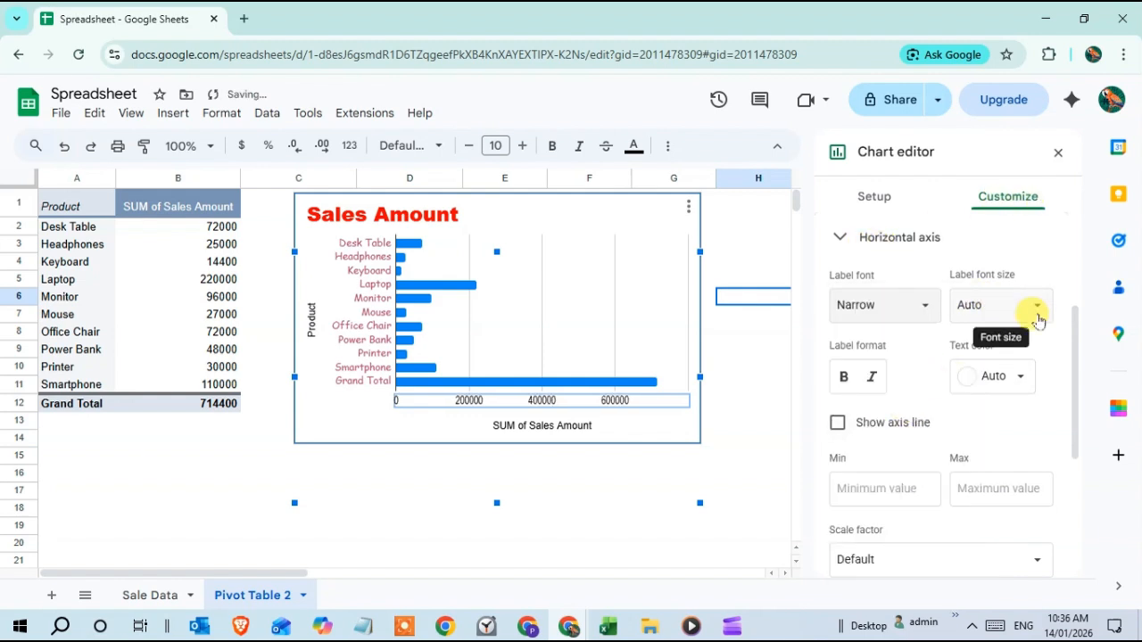
left_click(1033, 308)
left_click(995, 371)
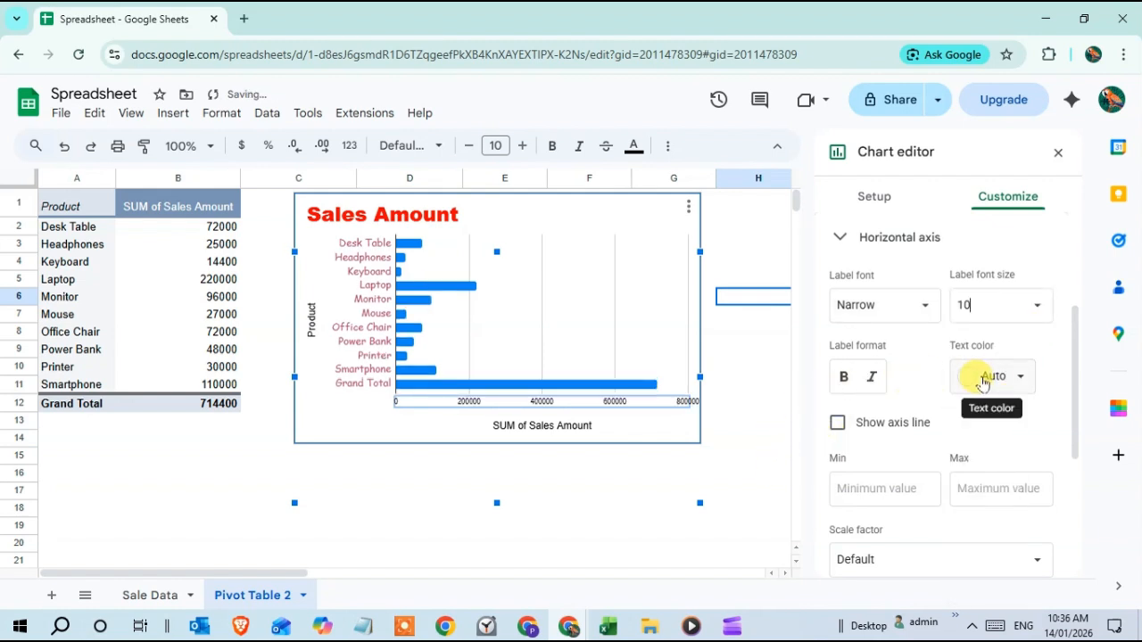
left_click(973, 377)
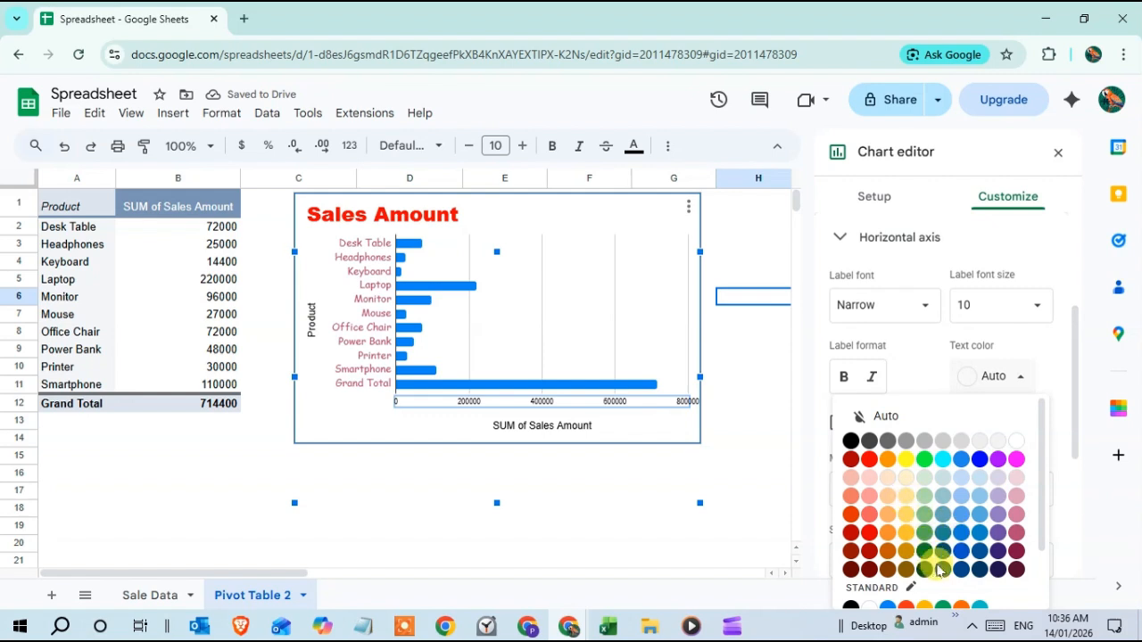
left_click(926, 567)
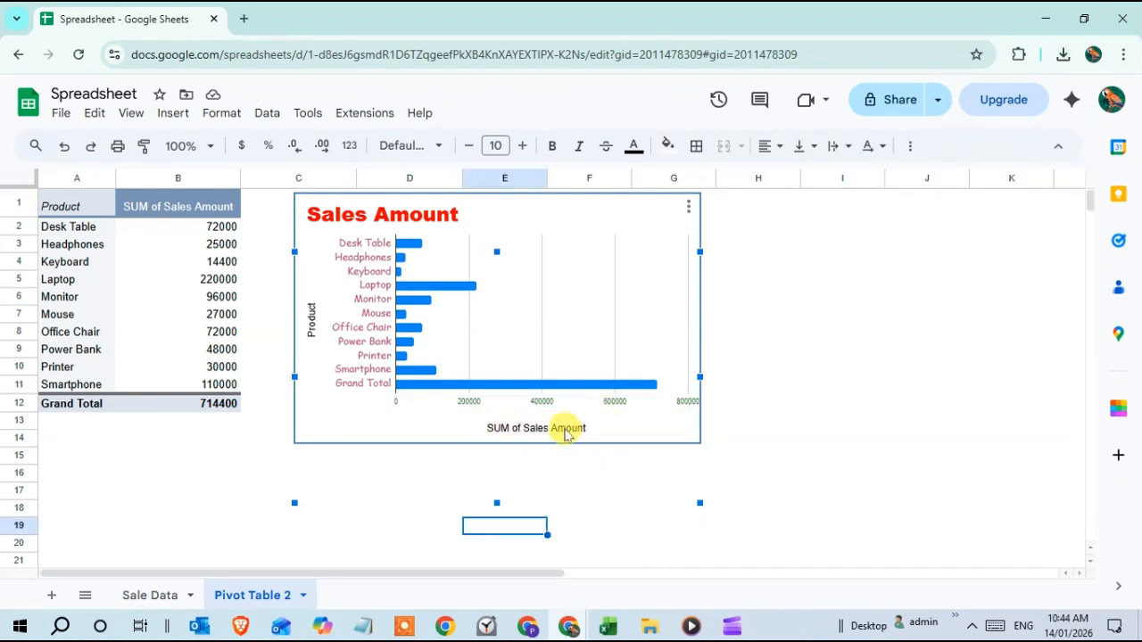
Step: Delete the horizontal axis title and the vertical axis title Product from the chart
double_click(565, 432)
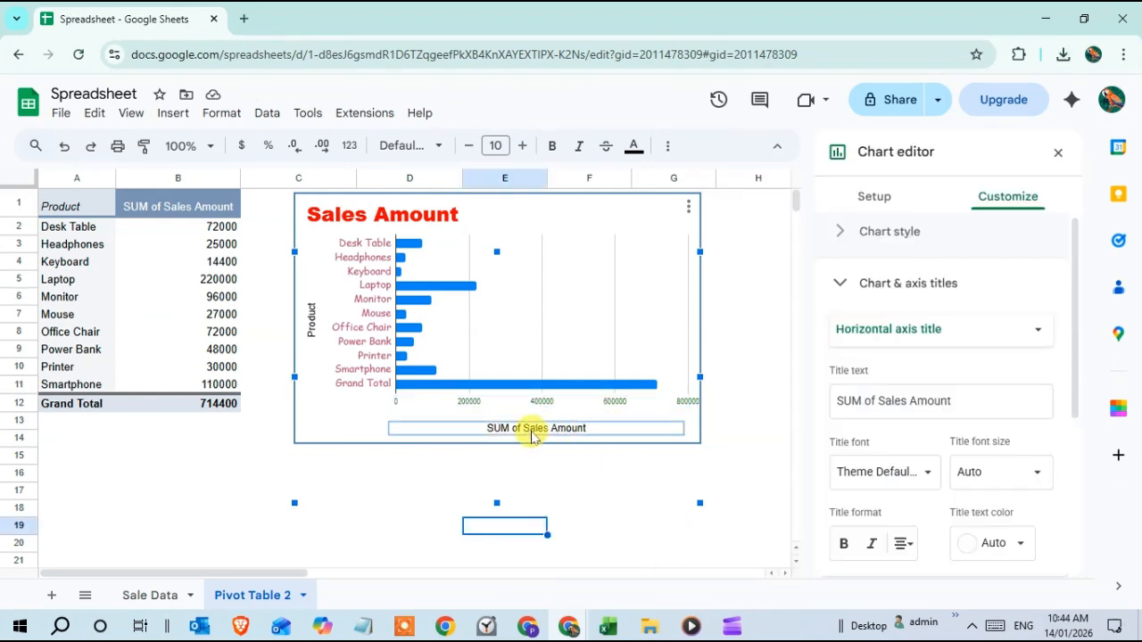
key("Delete")
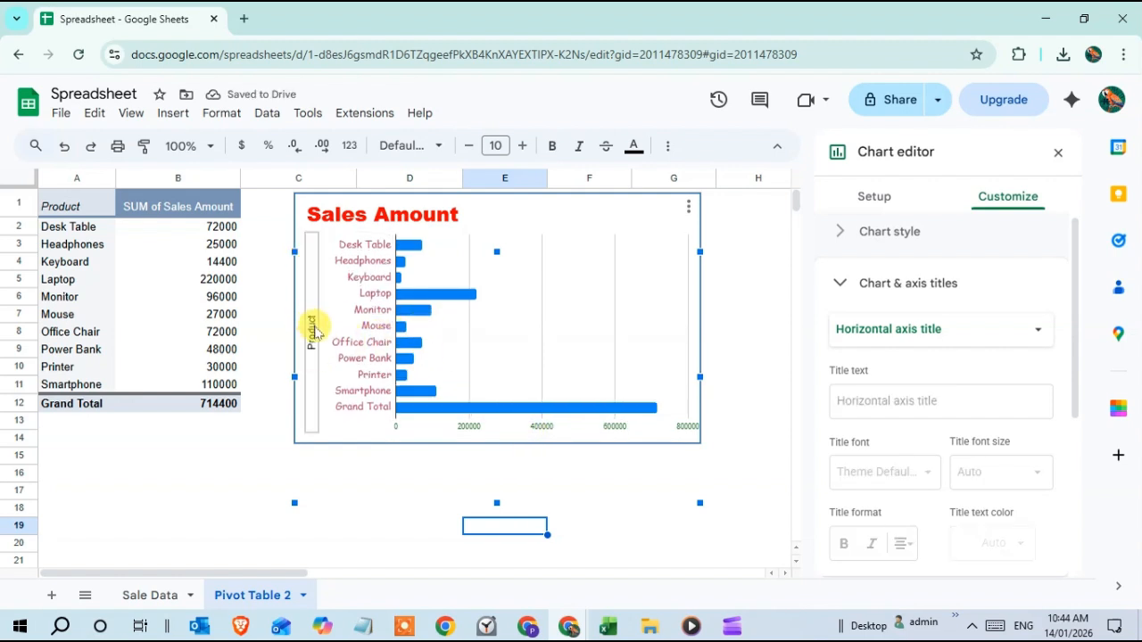
left_click(313, 333)
key("Delete")
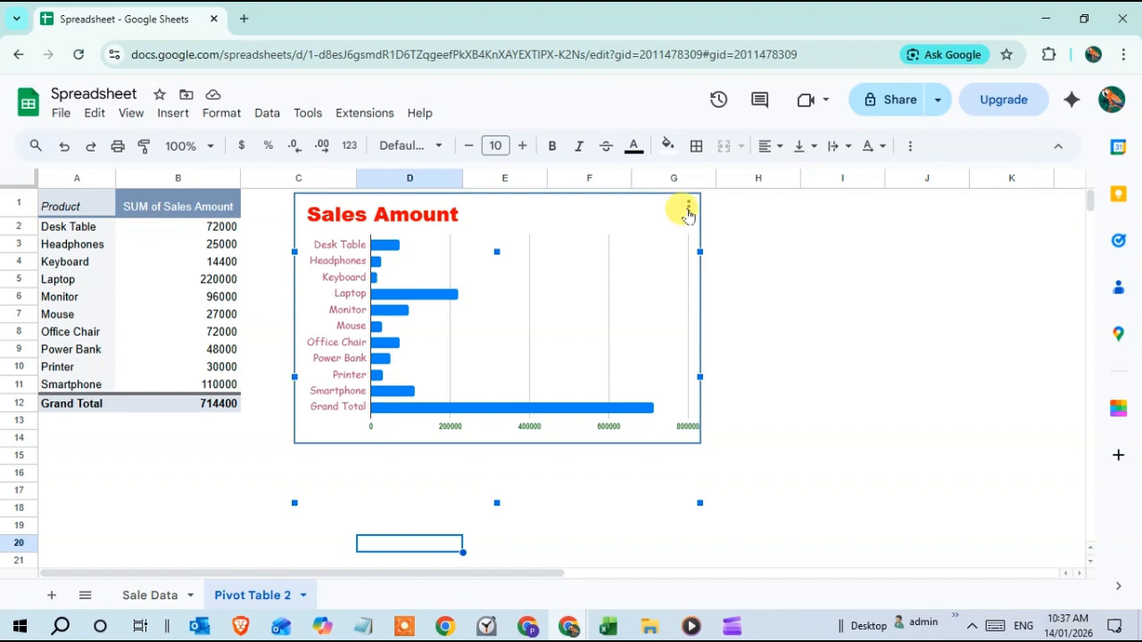
Step: Download the chart as a PNG image
left_click(689, 211)
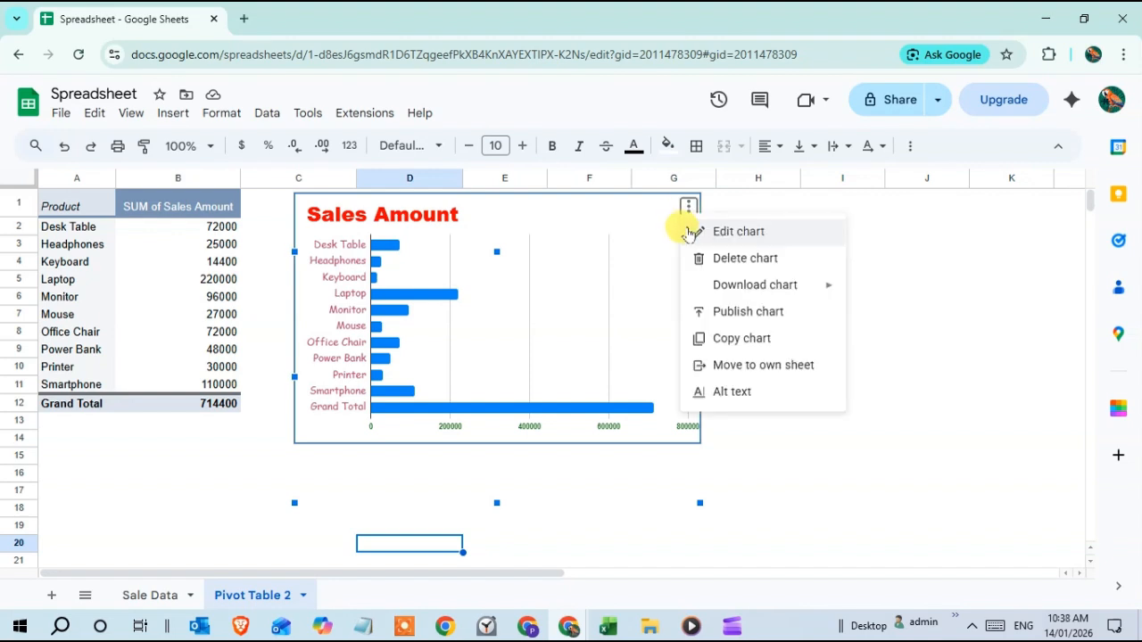
left_click(734, 233)
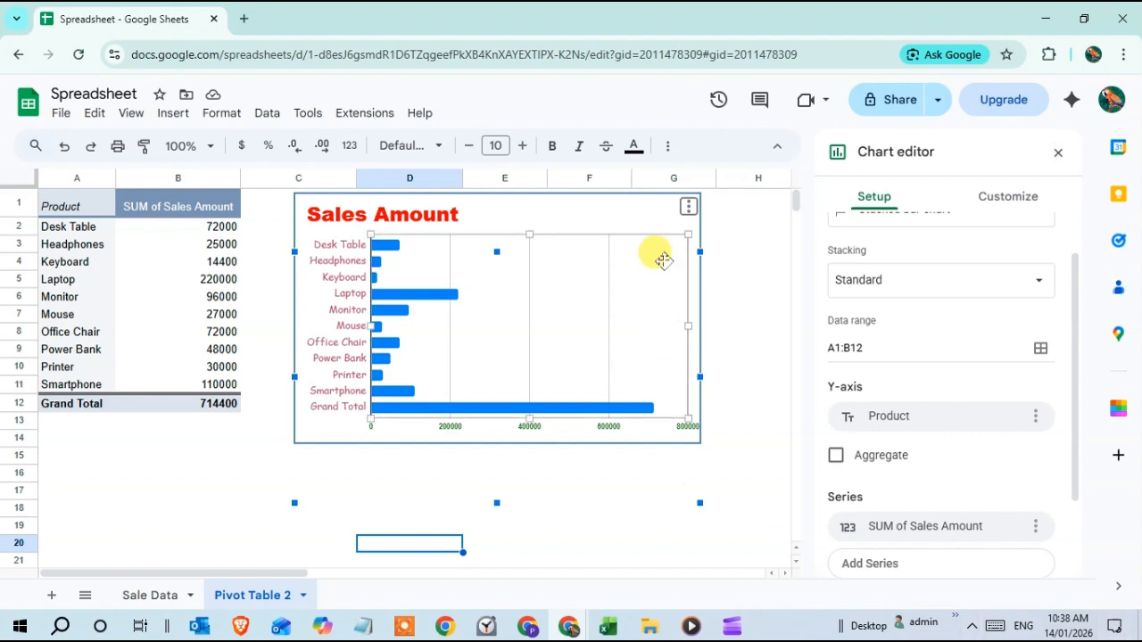
left_click(689, 208)
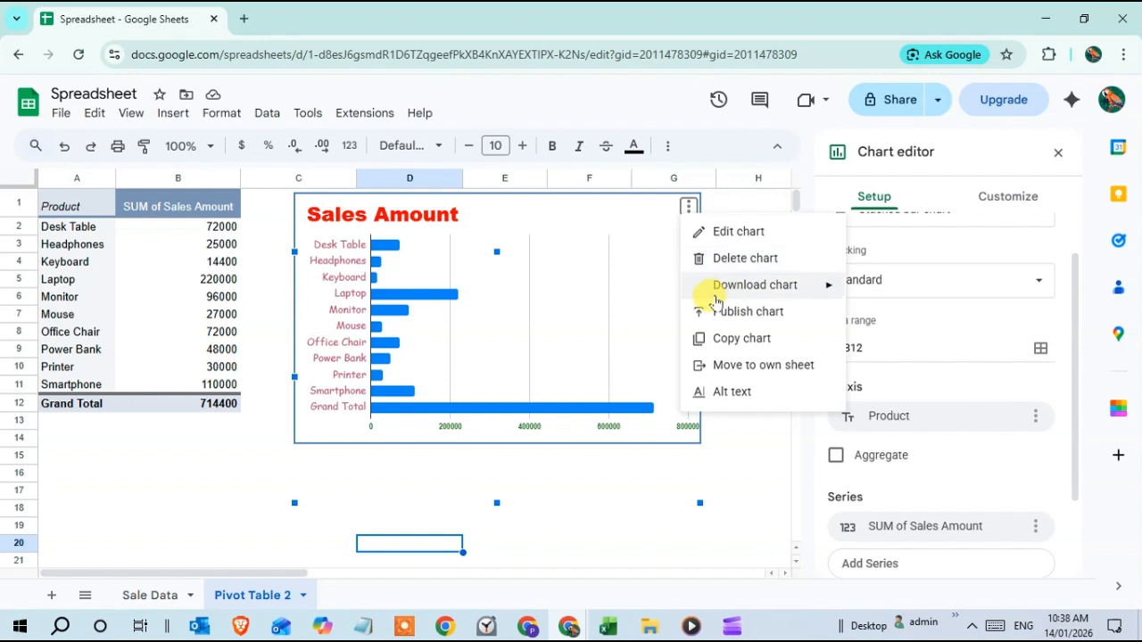
mouse_move(696, 286)
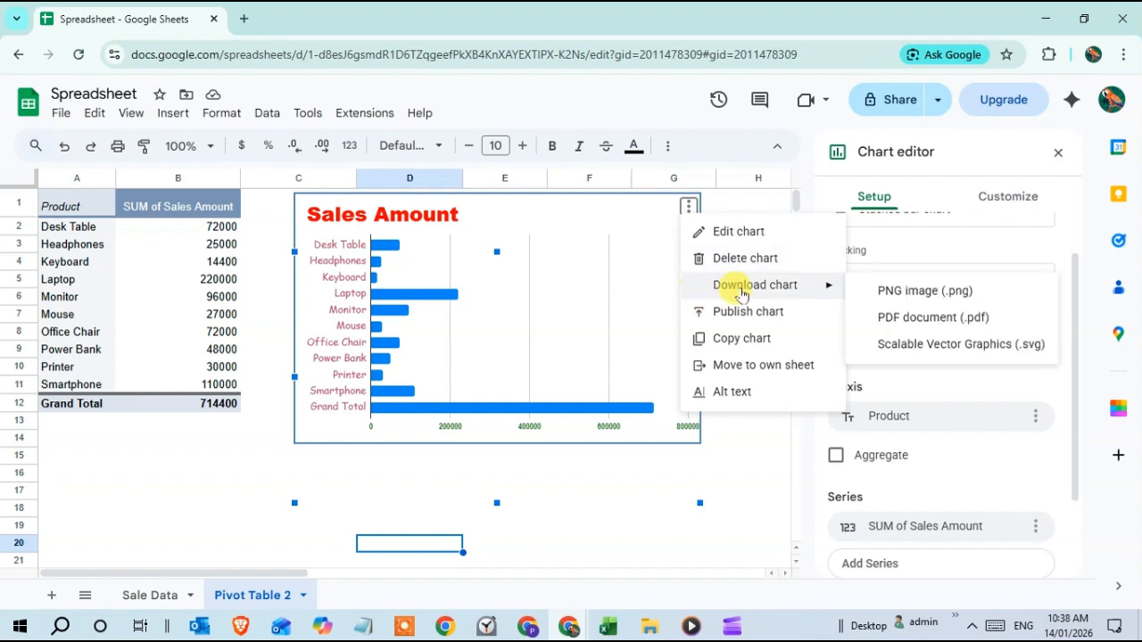
left_click(938, 299)
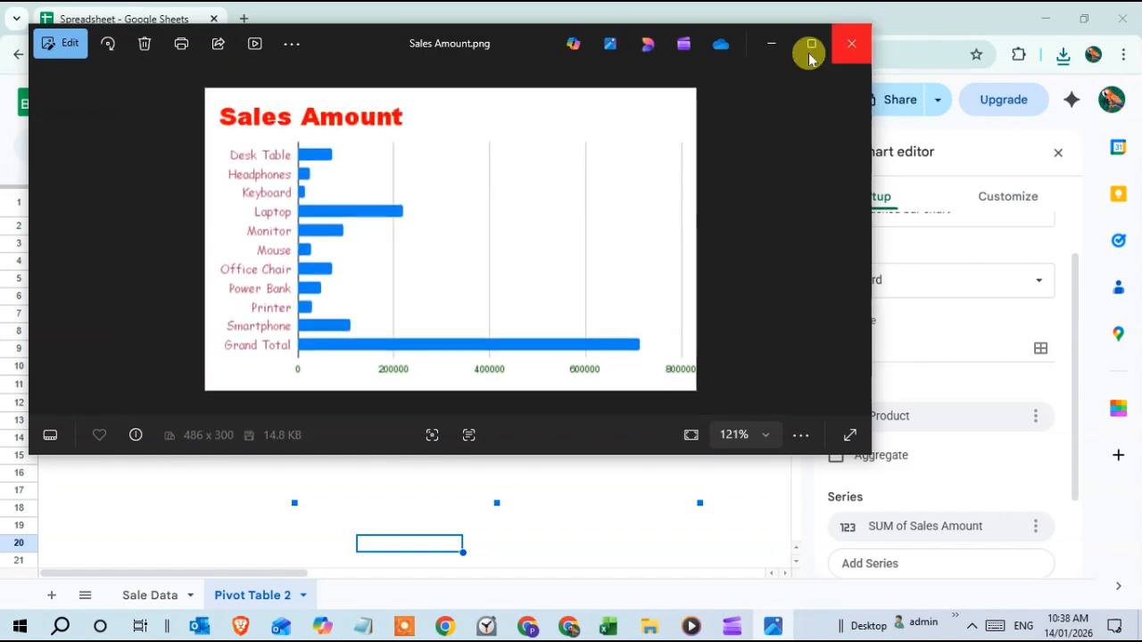
Step: Close the downloaded image preview and open the chart's options menu again
left_click(852, 43)
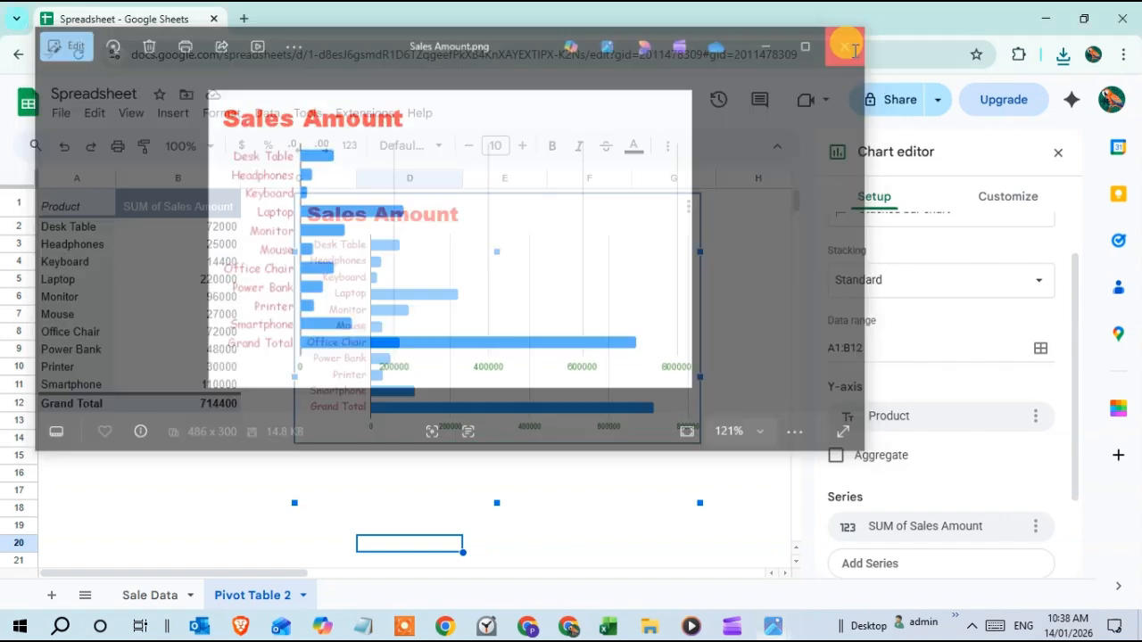
left_click(687, 207)
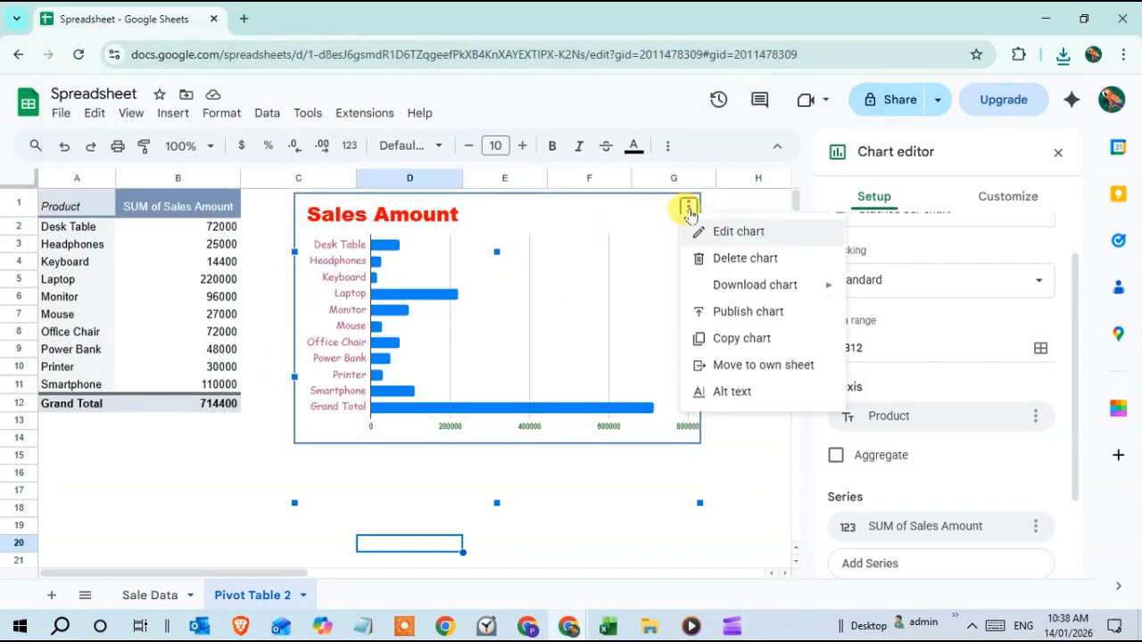